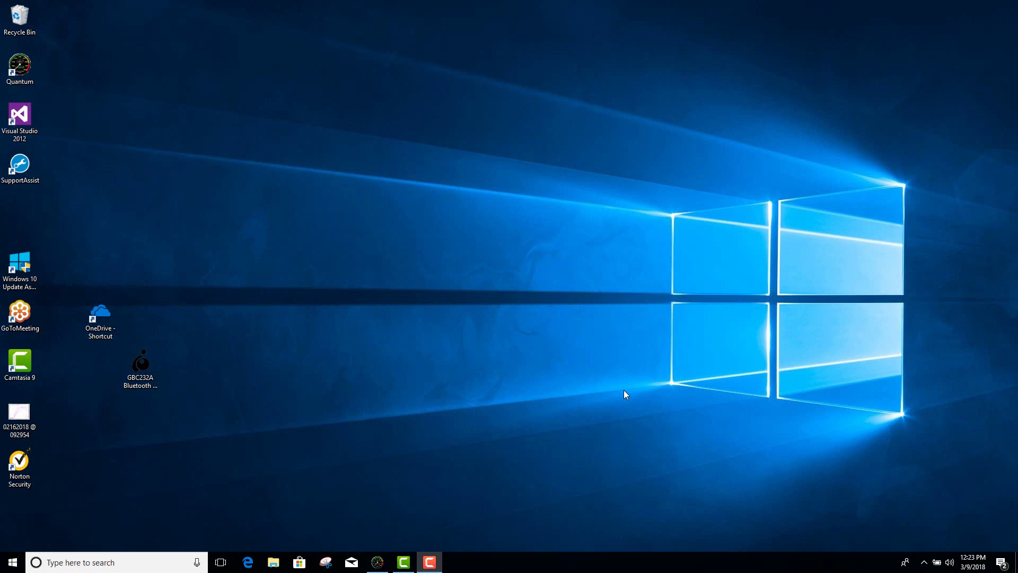
Look up the computer's IPv4 address in the properties of the connected AngryBear Wi-Fi network, then close the settings.
left_click(923, 565)
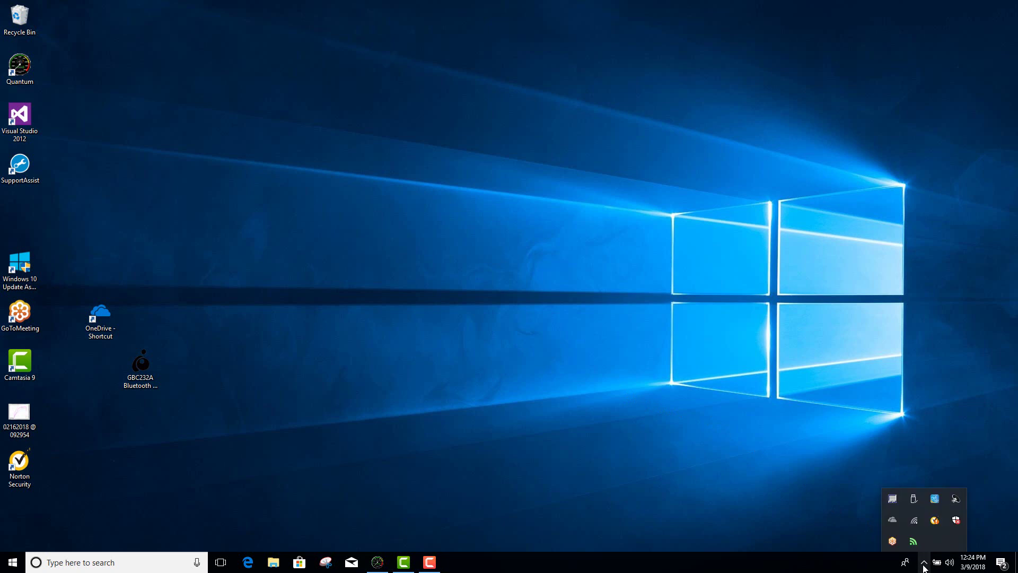
left_click(914, 523)
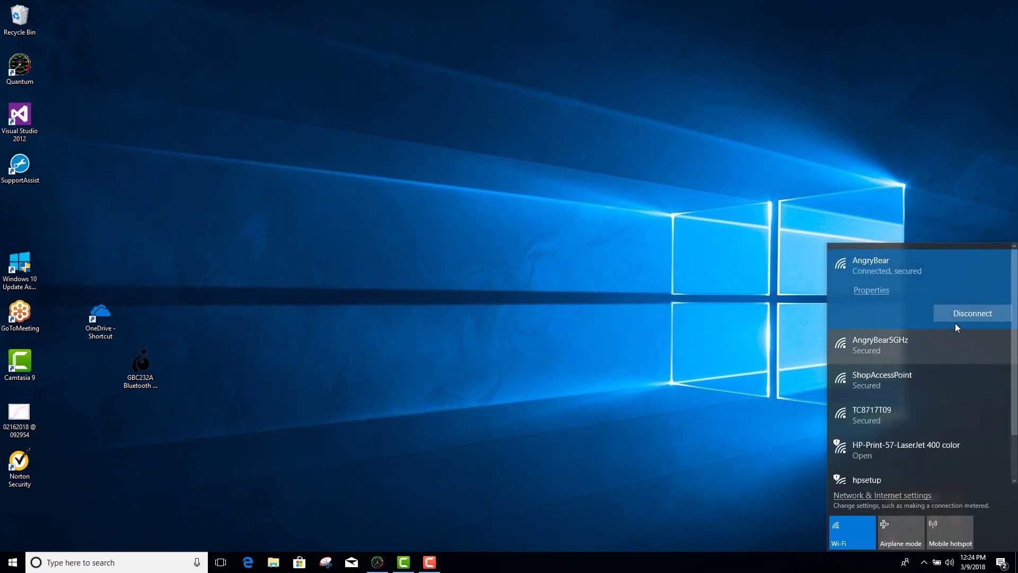
left_click(869, 291)
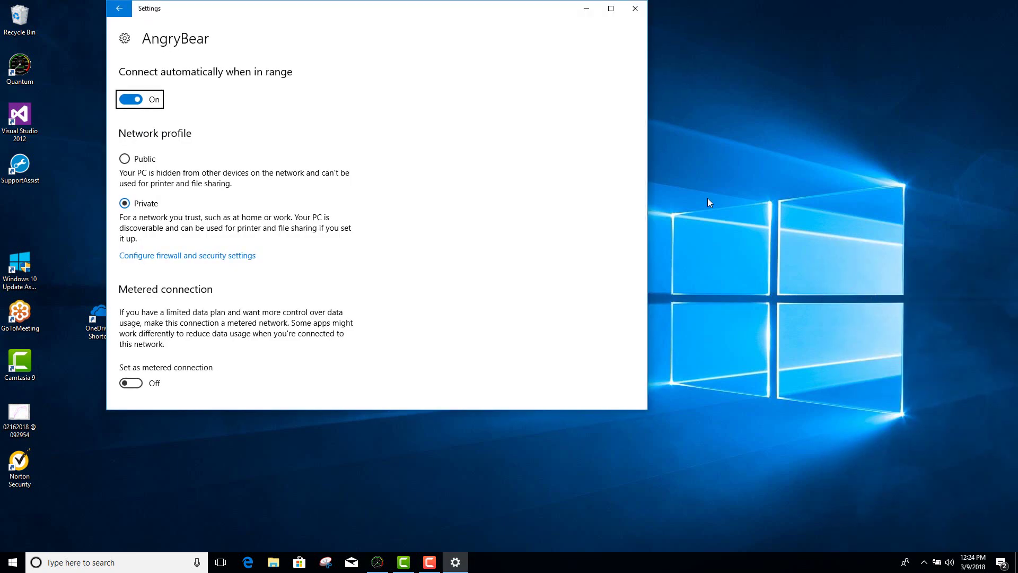
left_click_drag(643, 85, 648, 267)
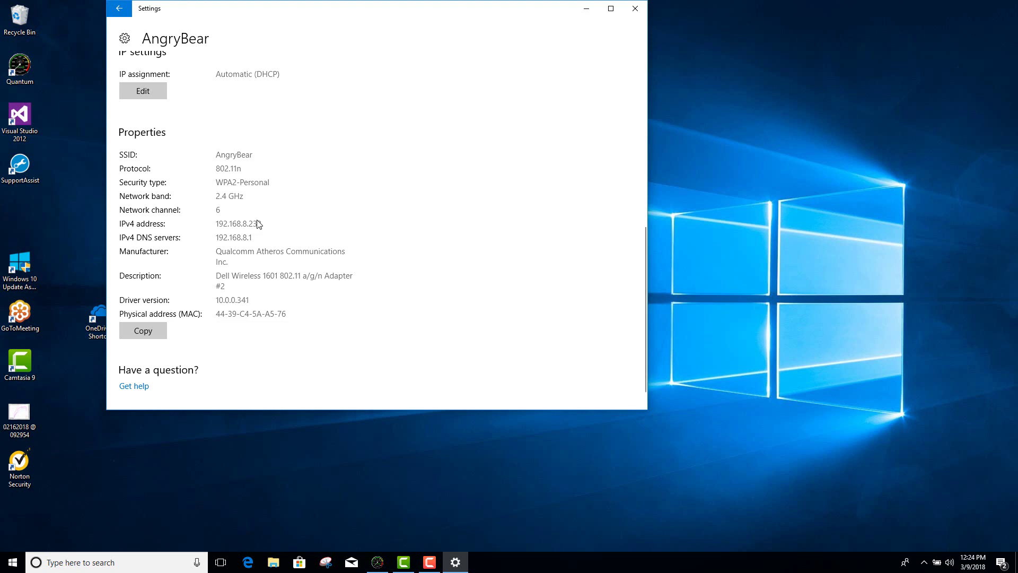
left_click(635, 8)
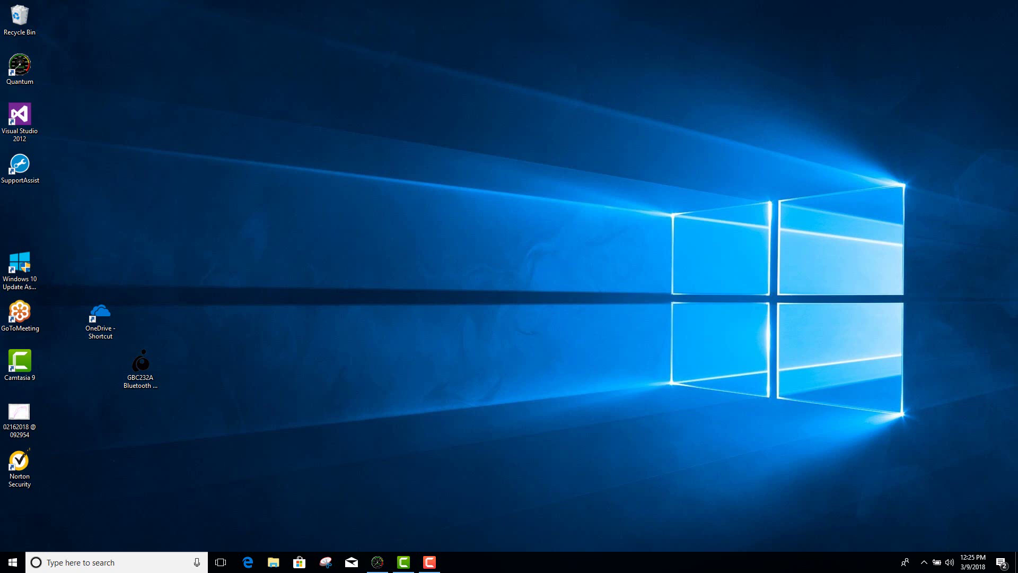
Switch to Quantum, confirm the program settings with Enable Quantum Web Service turned on, and minimize the program.
left_click(378, 562)
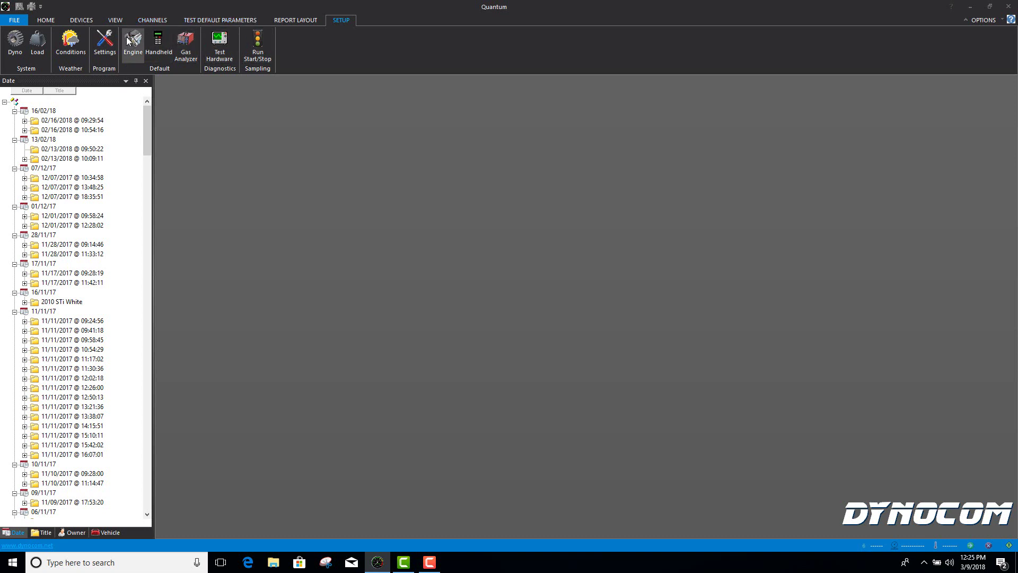
left_click(105, 44)
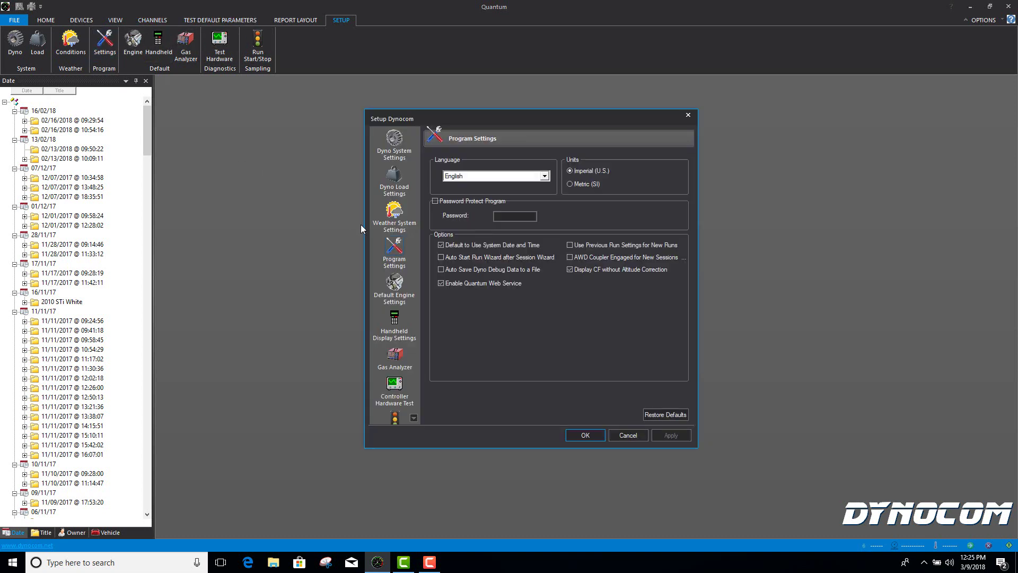
left_click(500, 287)
left_click(500, 289)
left_click(585, 434)
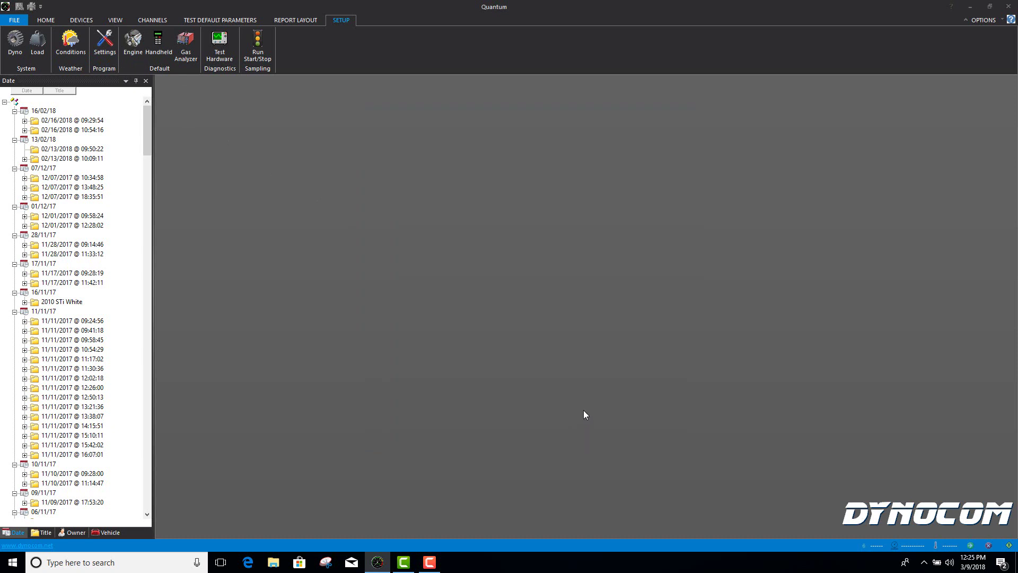
left_click(971, 7)
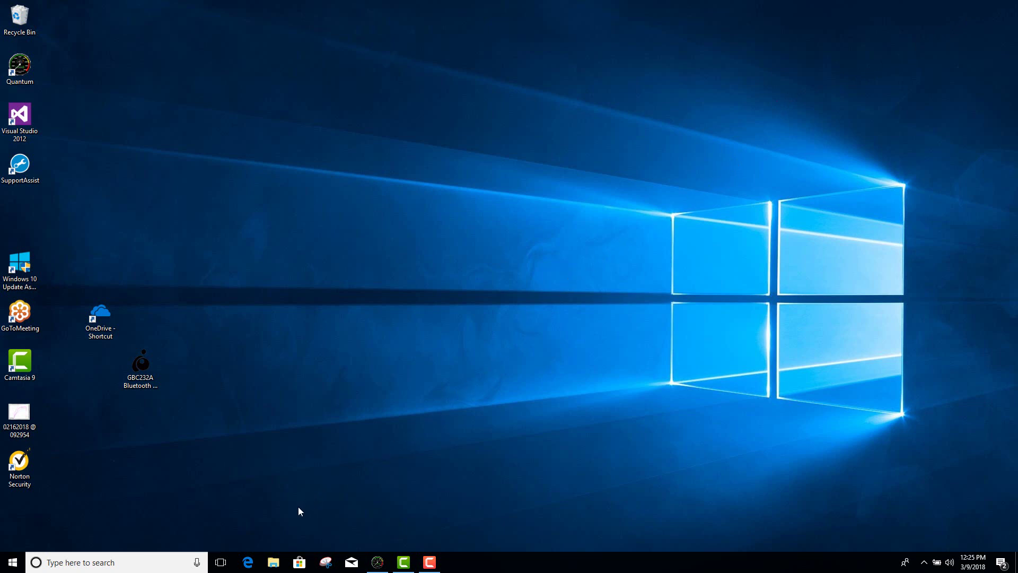
Browse to the C:\inetpub\wwwroot folder in File Explorer to check its contents, then minimize the window.
left_click(273, 562)
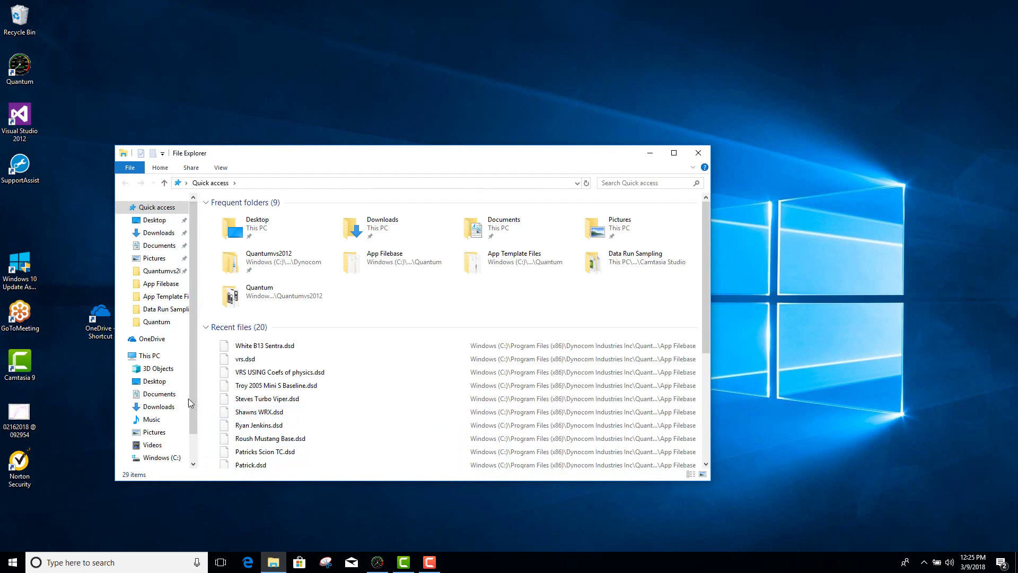
left_click_drag(189, 394, 191, 418)
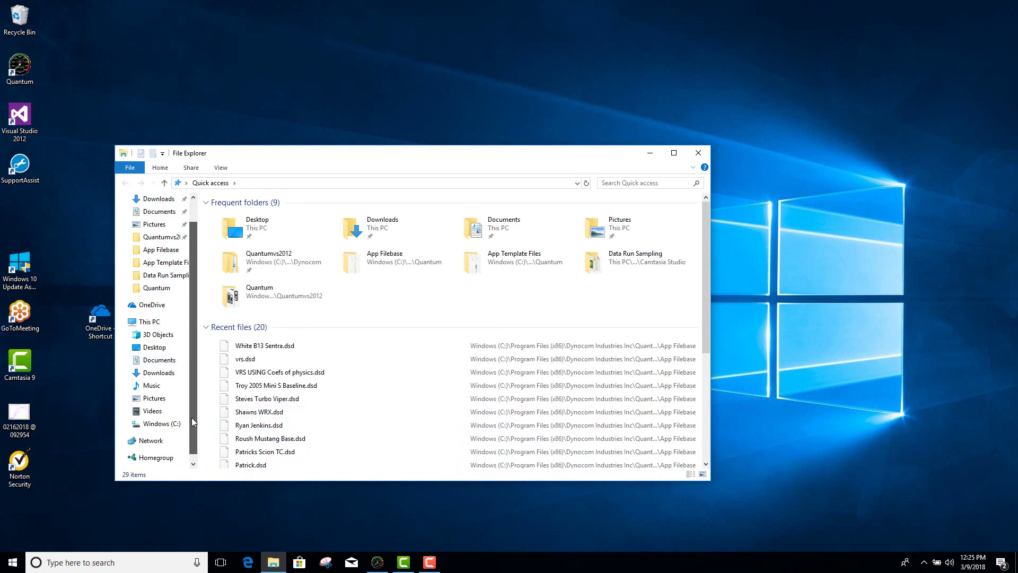
left_click(164, 423)
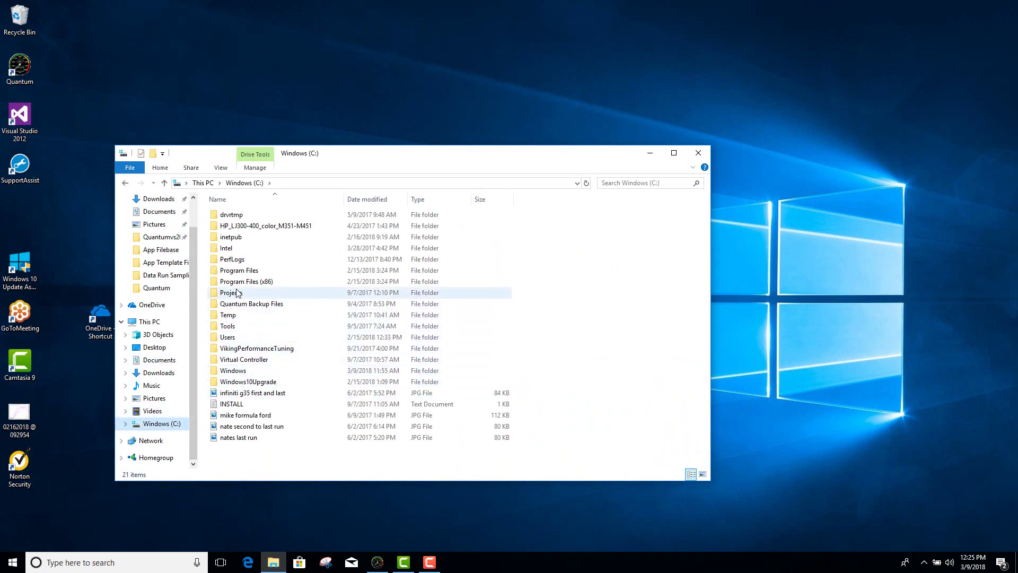
double_click(237, 239)
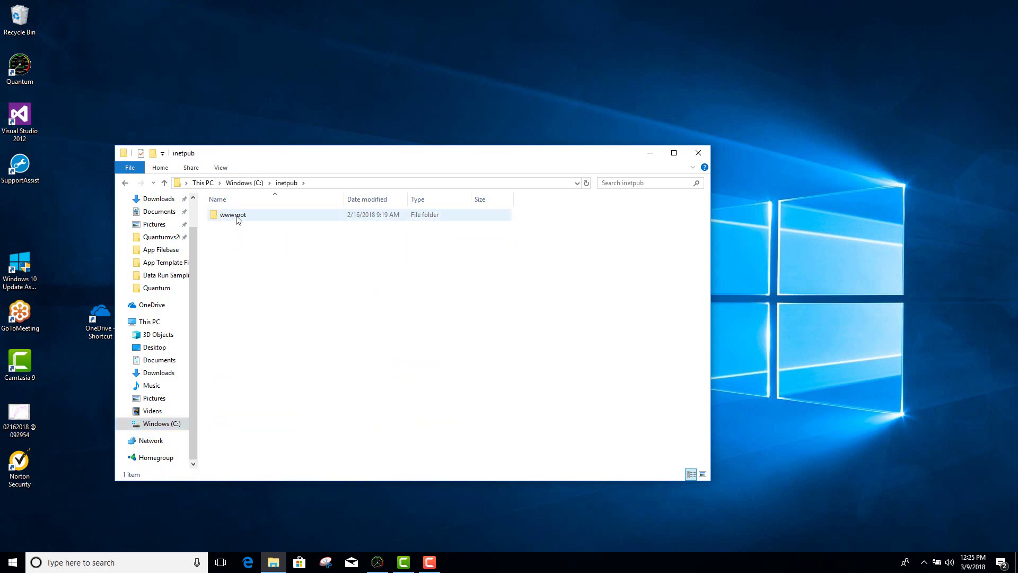
double_click(239, 220)
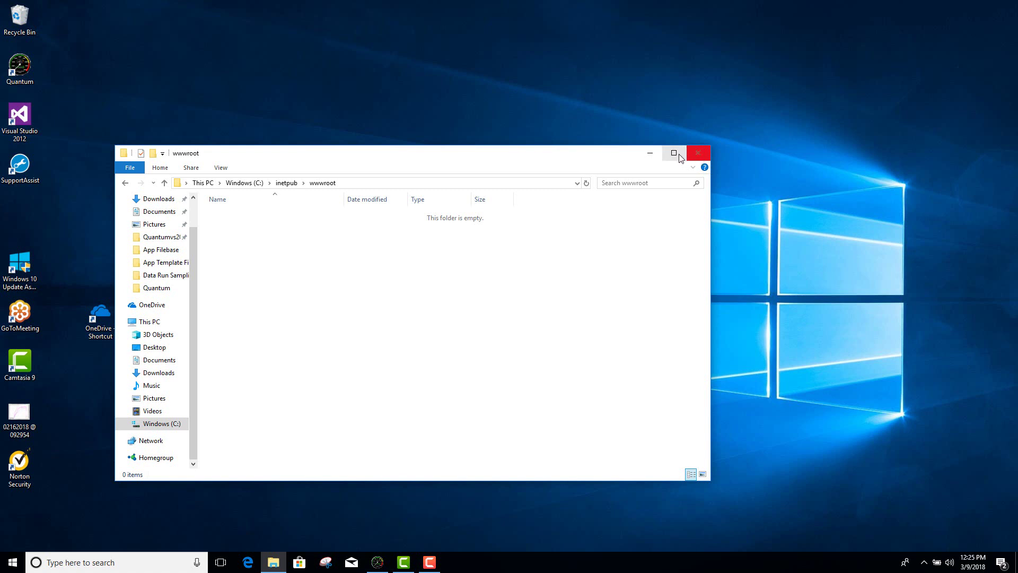
left_click(650, 153)
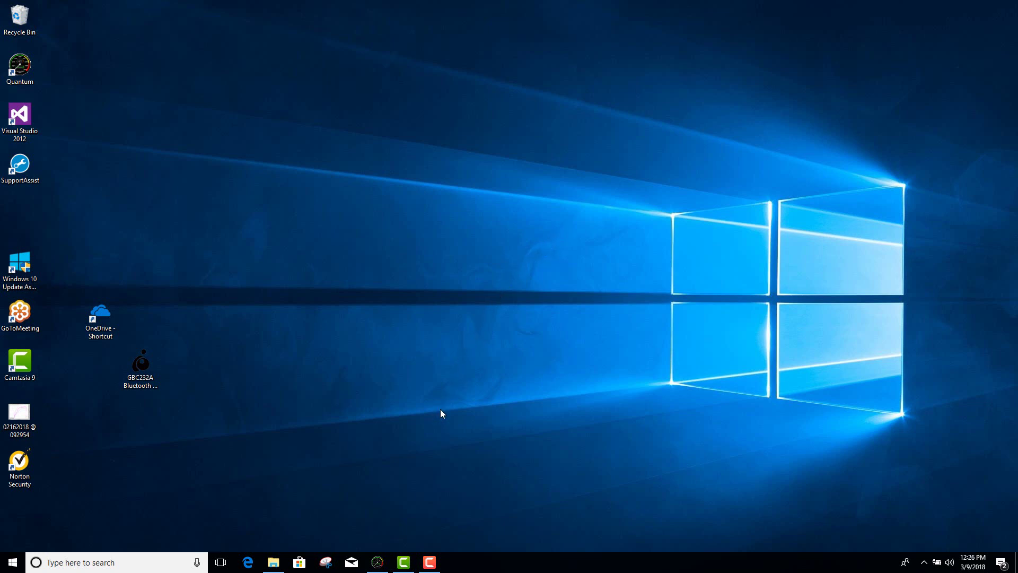
Open the 11/11/2017 @ 09:24:56 session in Quantum and hide runs 2 and 3 from the graph.
left_click(378, 562)
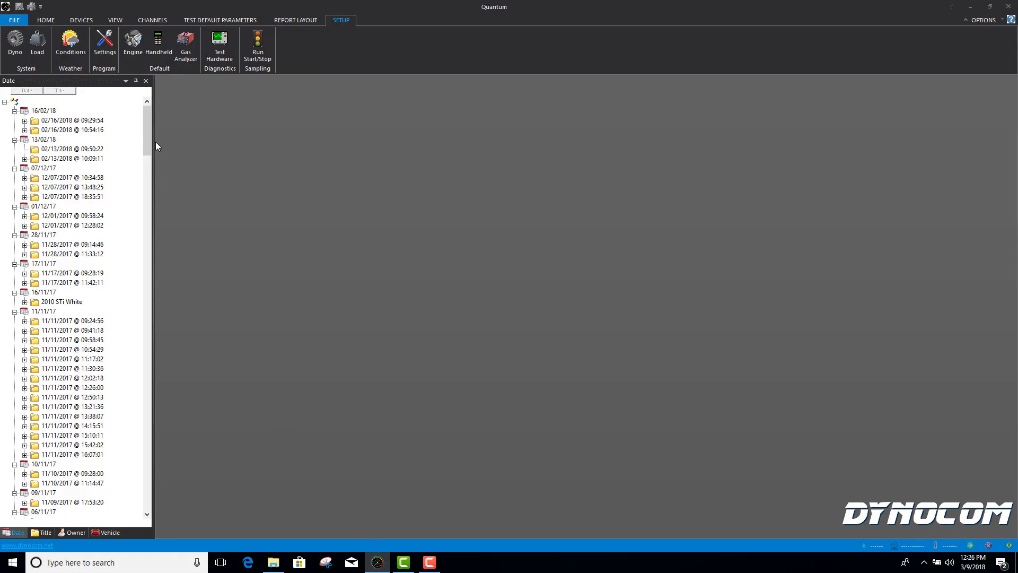
double_click(58, 321)
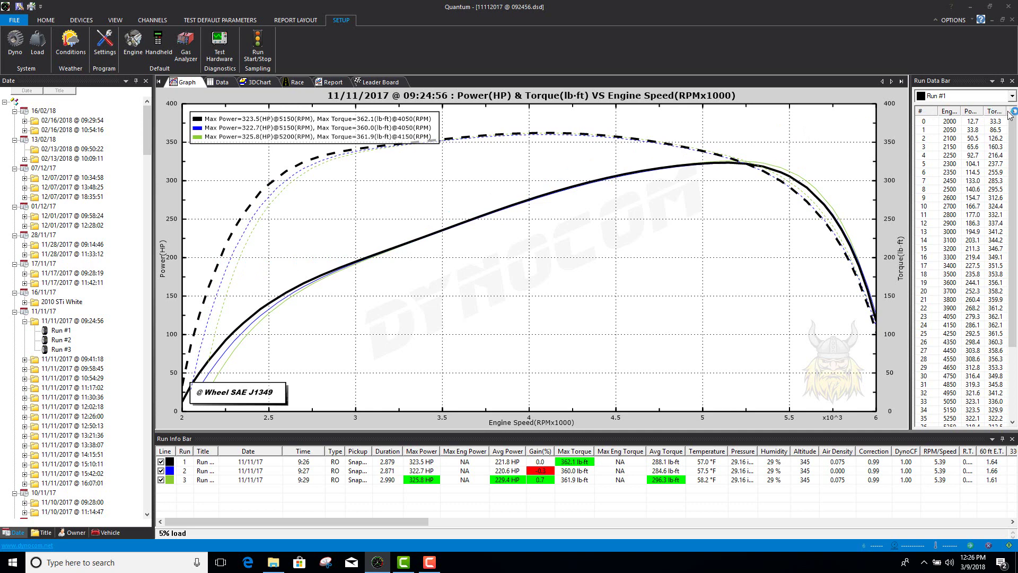
left_click(160, 470)
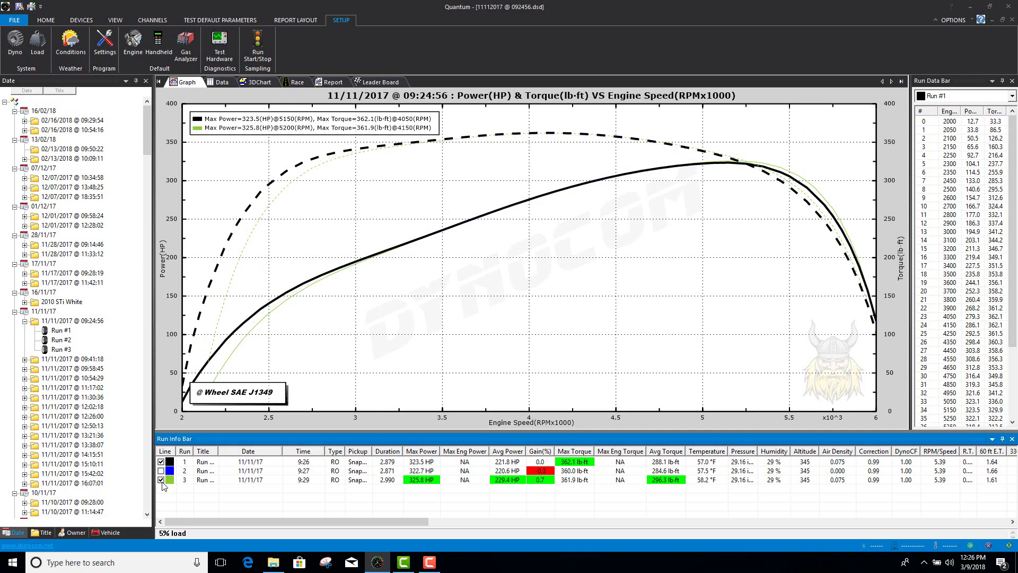
left_click(161, 480)
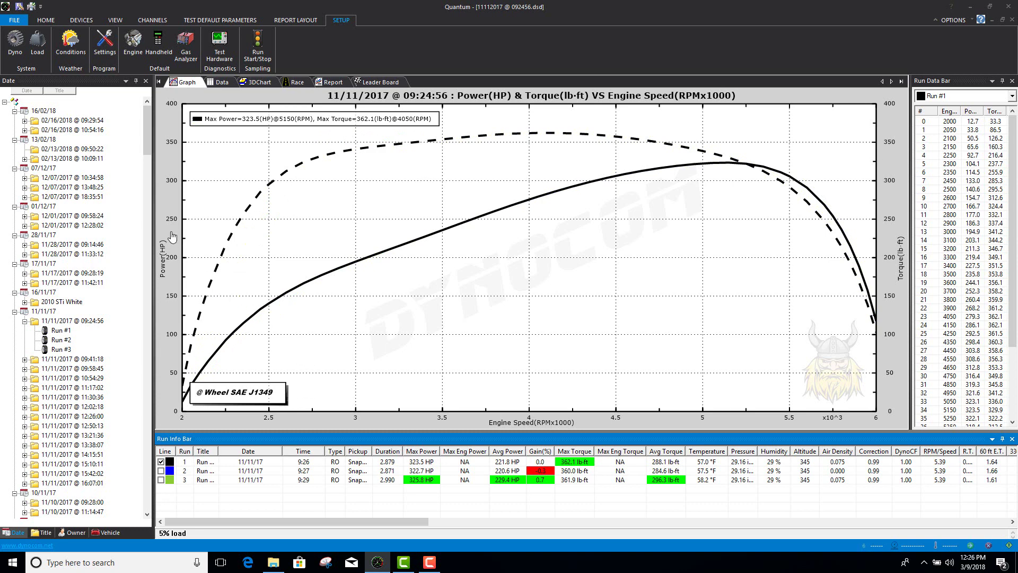
Publish the graph of the displayed run to the web devices.
left_click(15, 20)
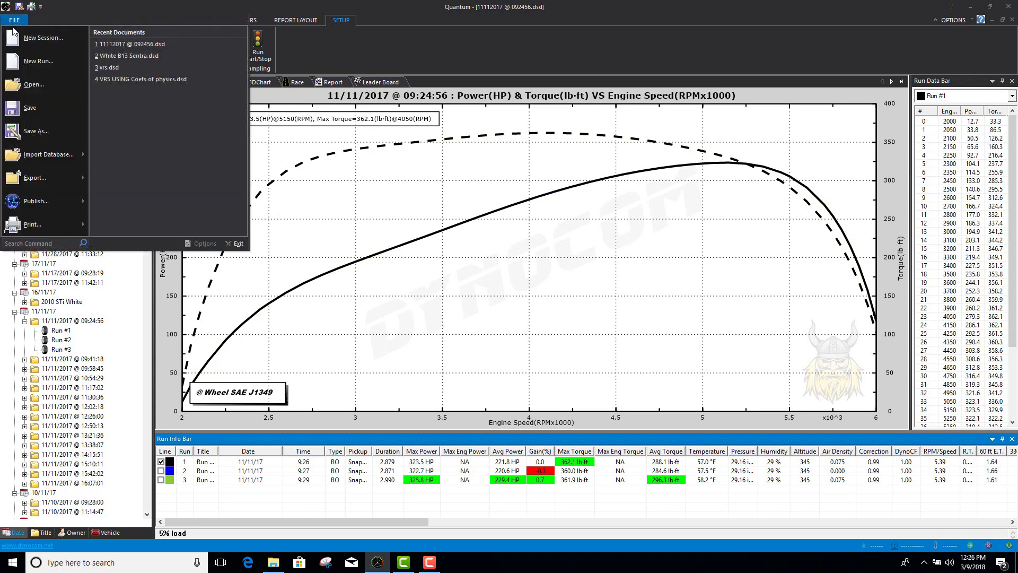
mouse_move(45, 166)
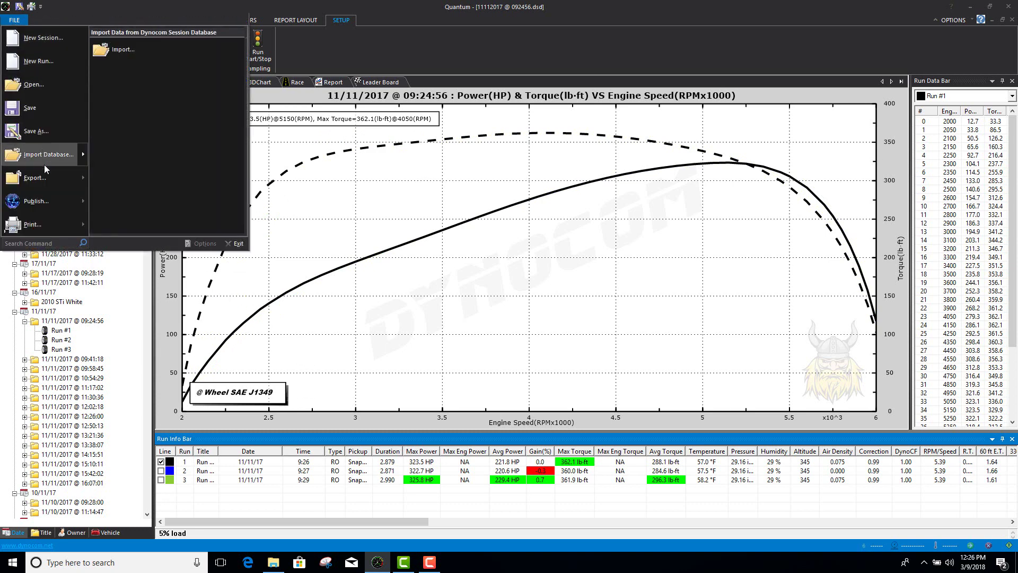
mouse_move(51, 196)
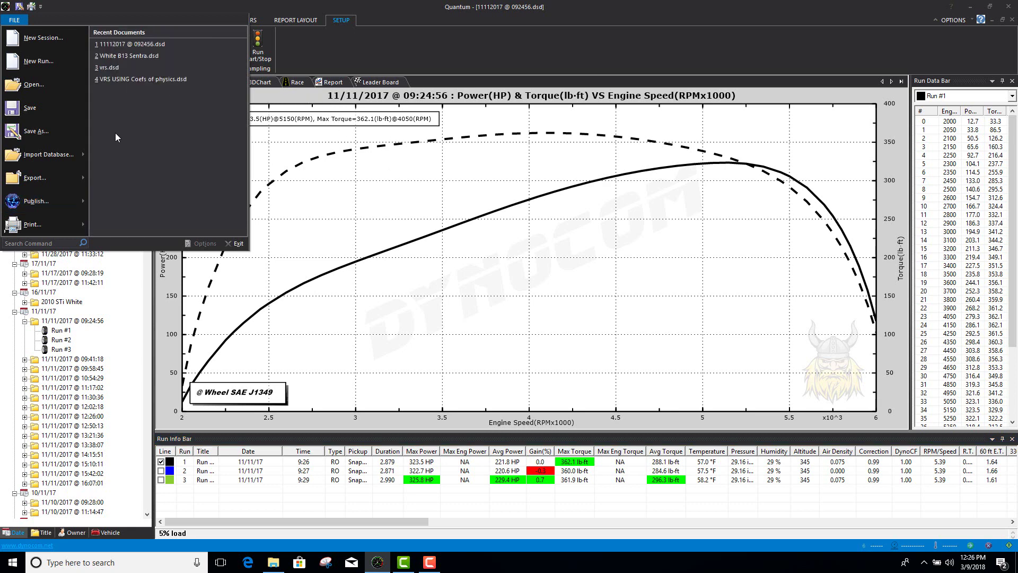
left_click(76, 208)
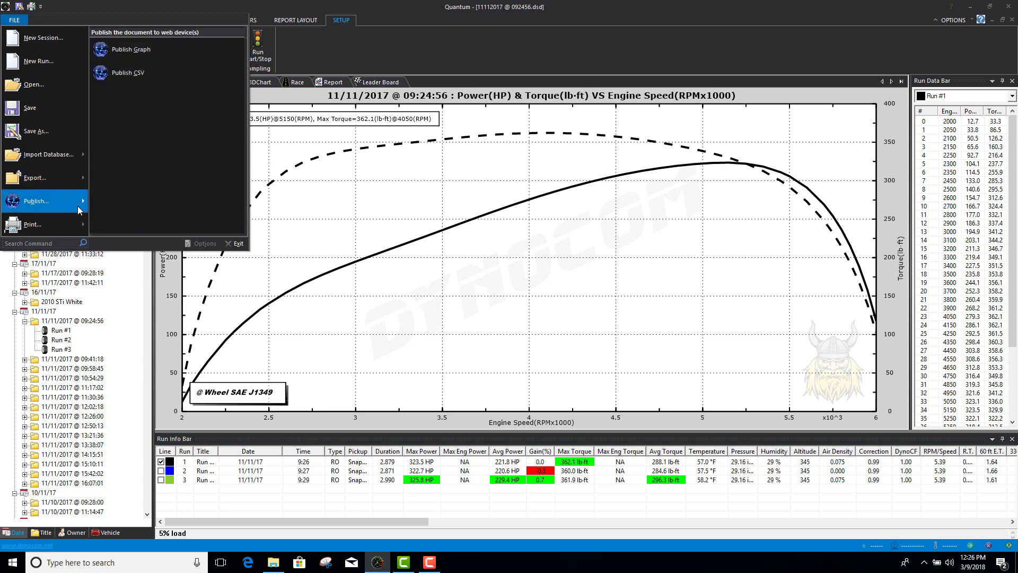
left_click(127, 59)
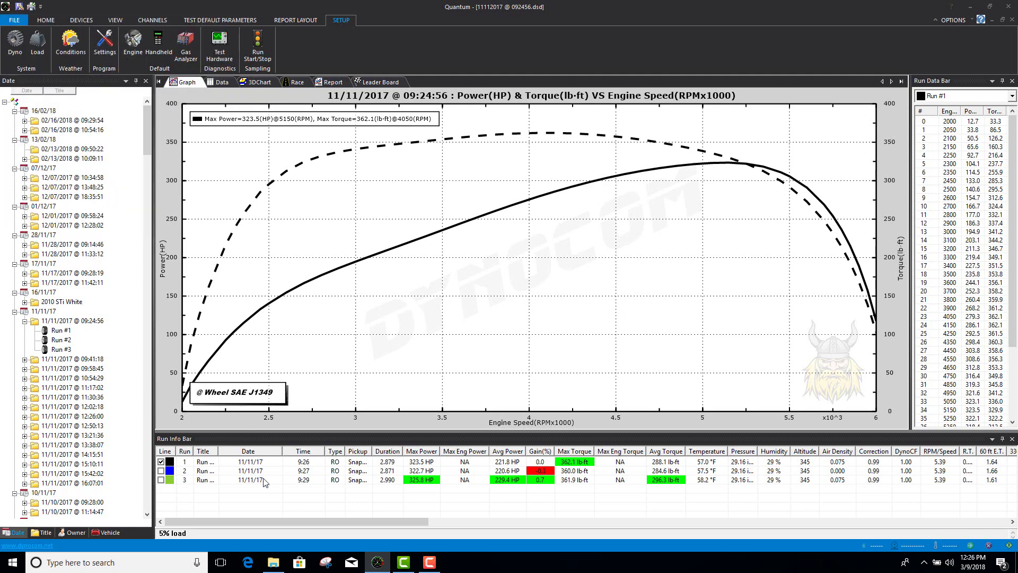
Inspect the published Run0 image in wwwroot's 11-11-2017 session subfolder using File Explorer, then close the image and folder.
left_click(274, 565)
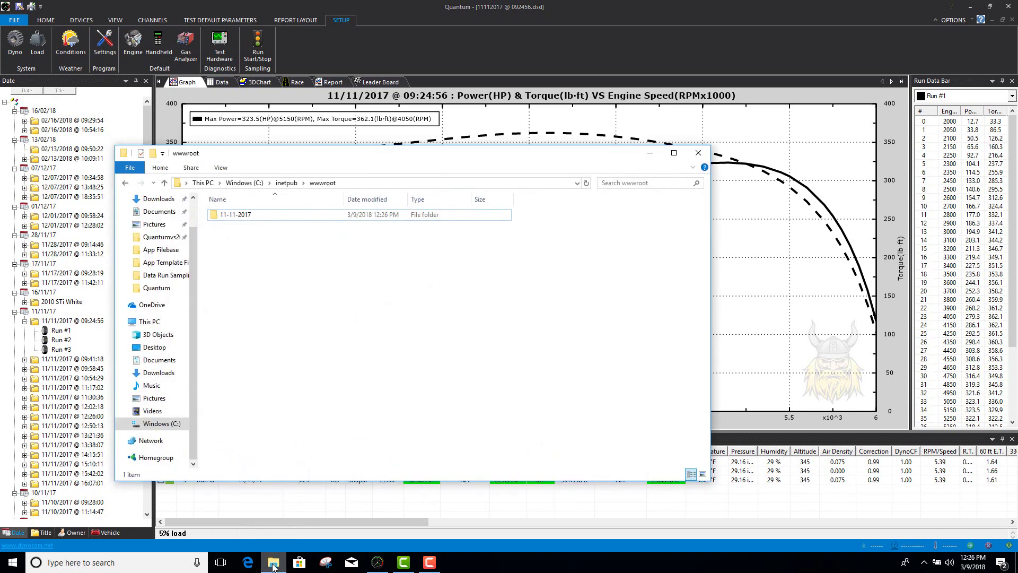
left_click(251, 219)
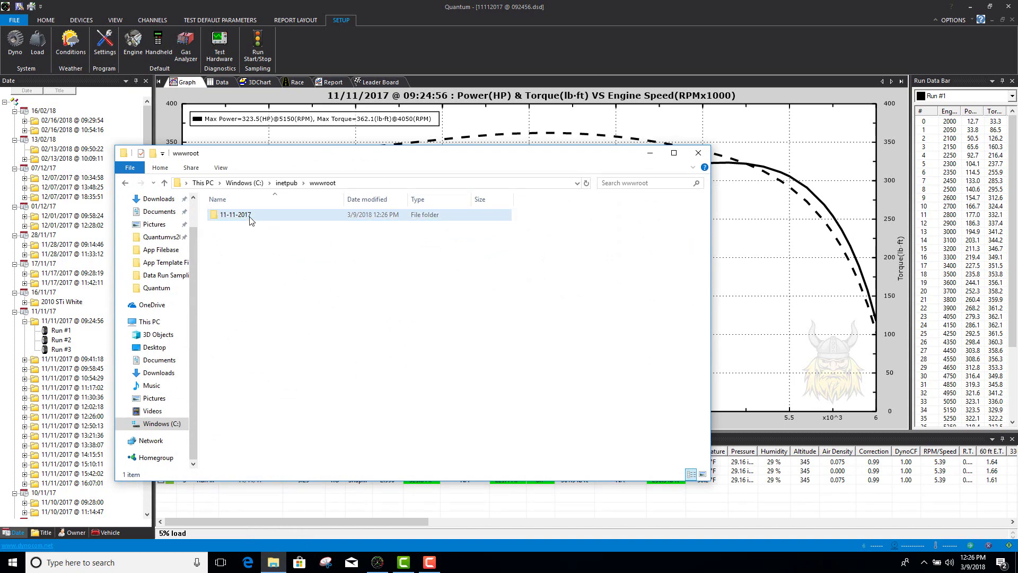
left_click(260, 237)
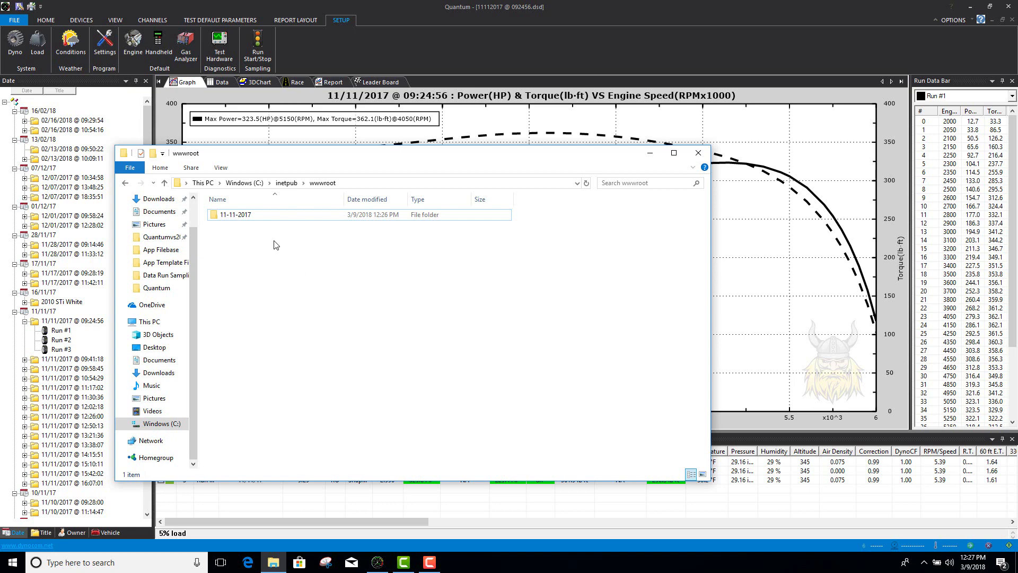
double_click(252, 214)
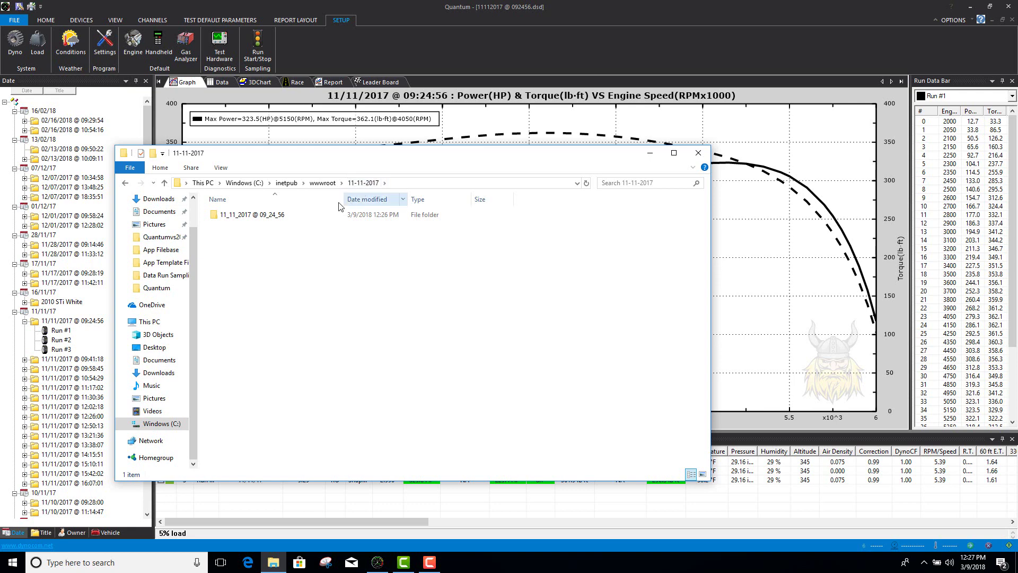
double_click(251, 219)
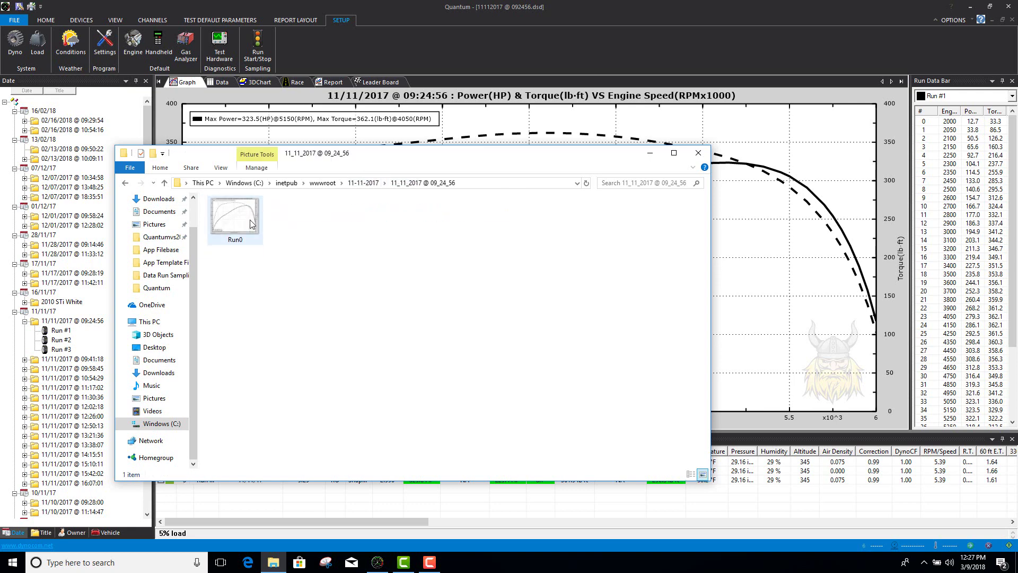
double_click(251, 224)
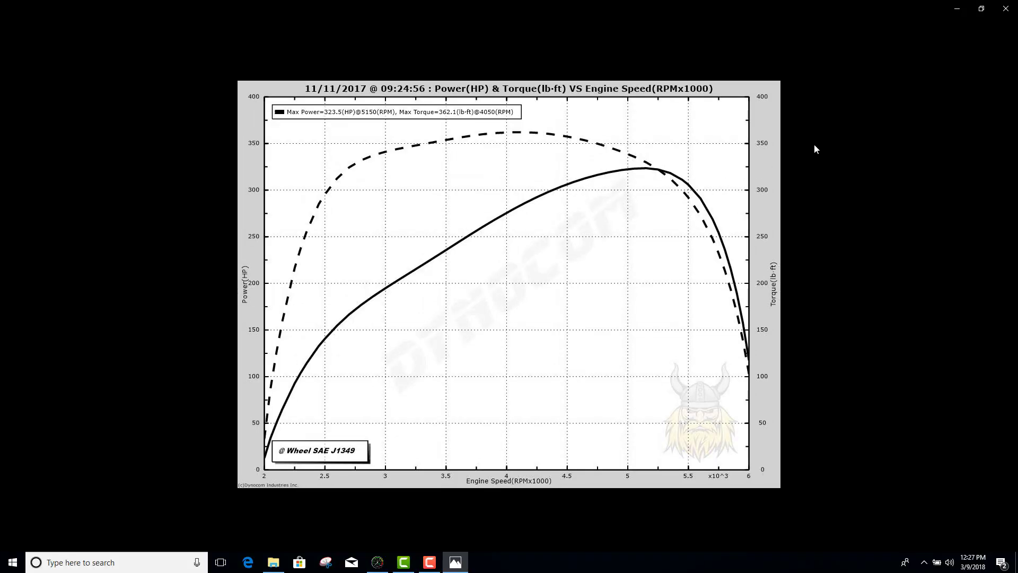
left_click(1005, 9)
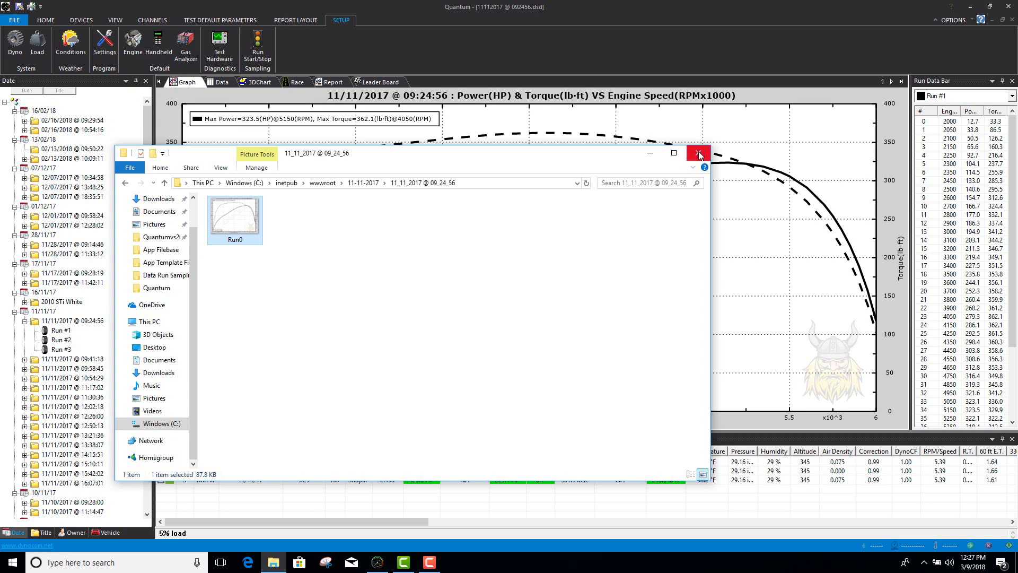
left_click(699, 156)
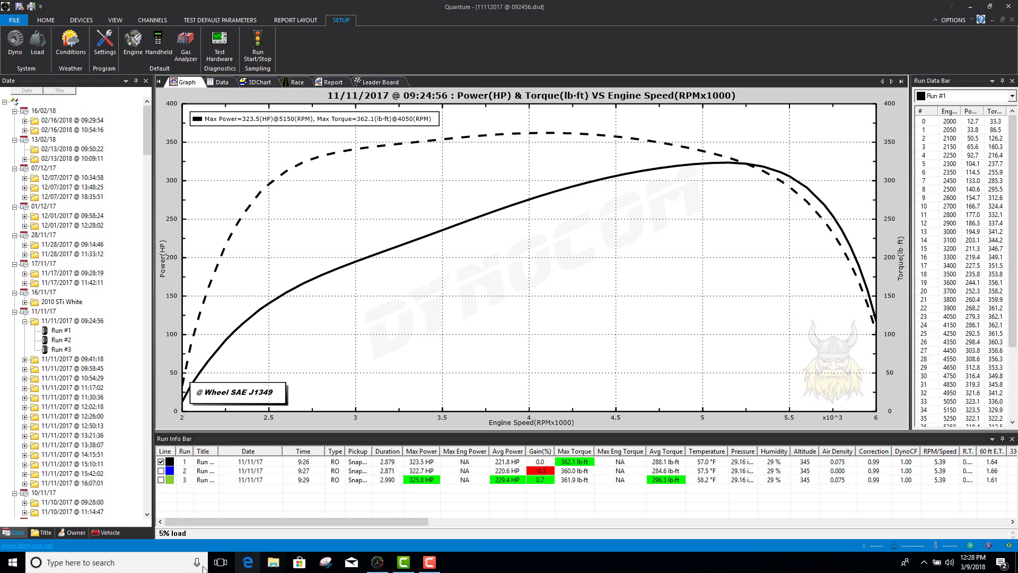
left_click(11, 563)
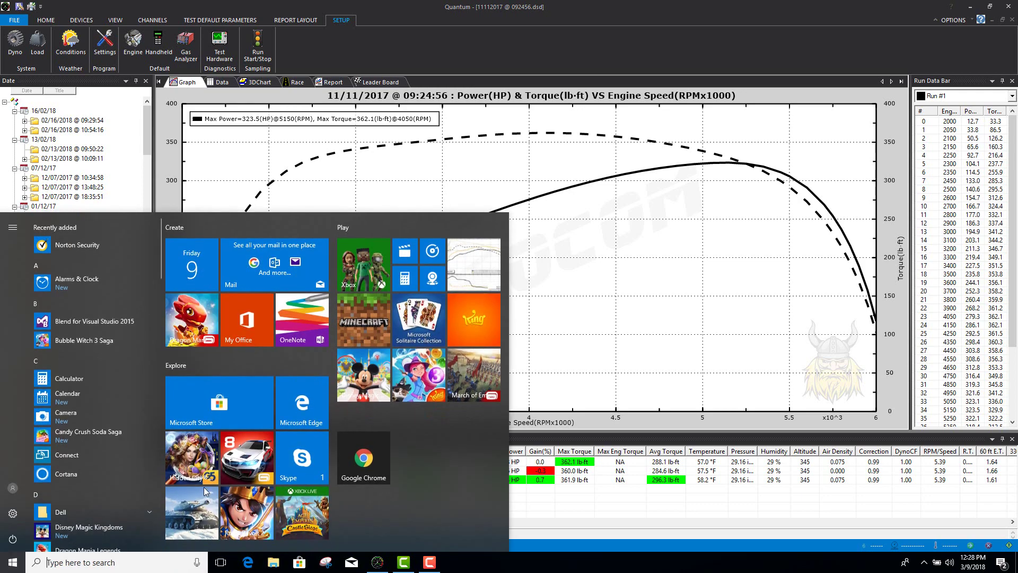
left_click(356, 477)
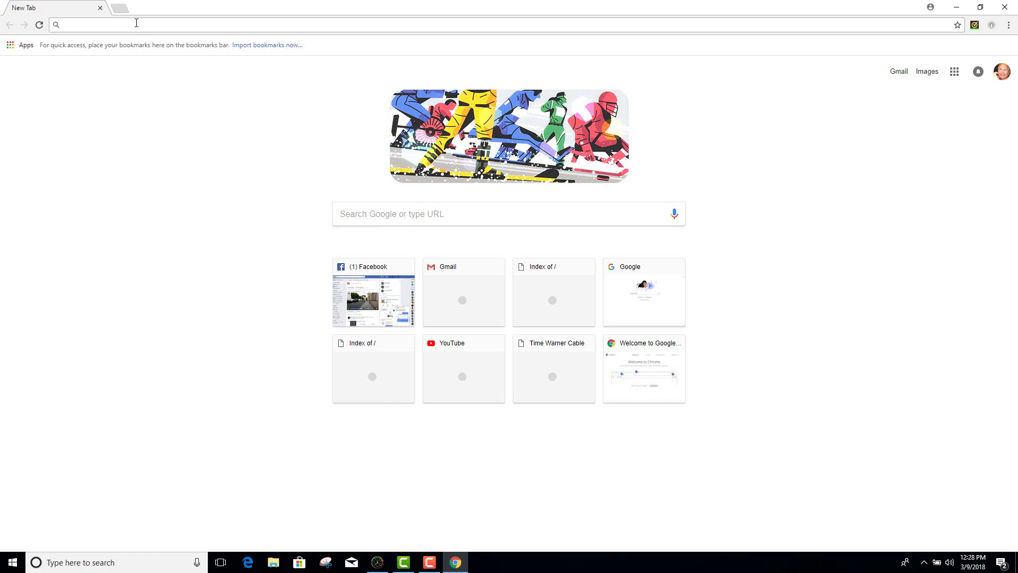
type("http://")
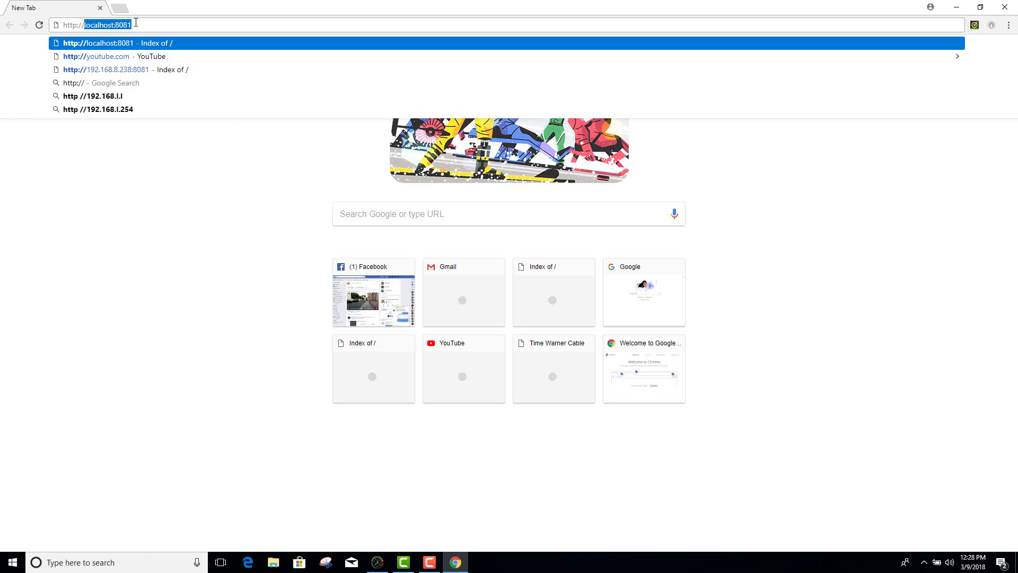
type("192.16")
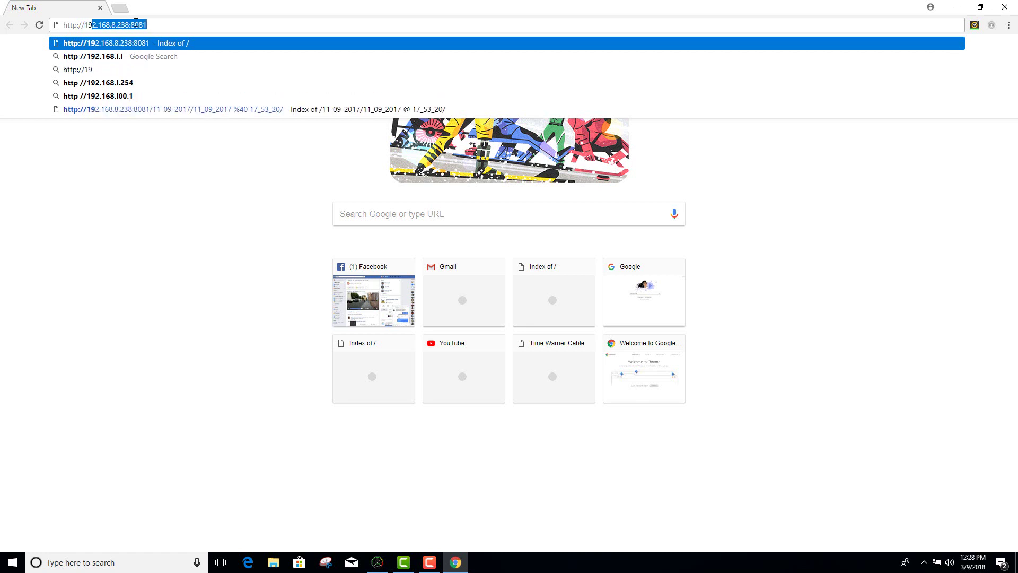
type("8.8.")
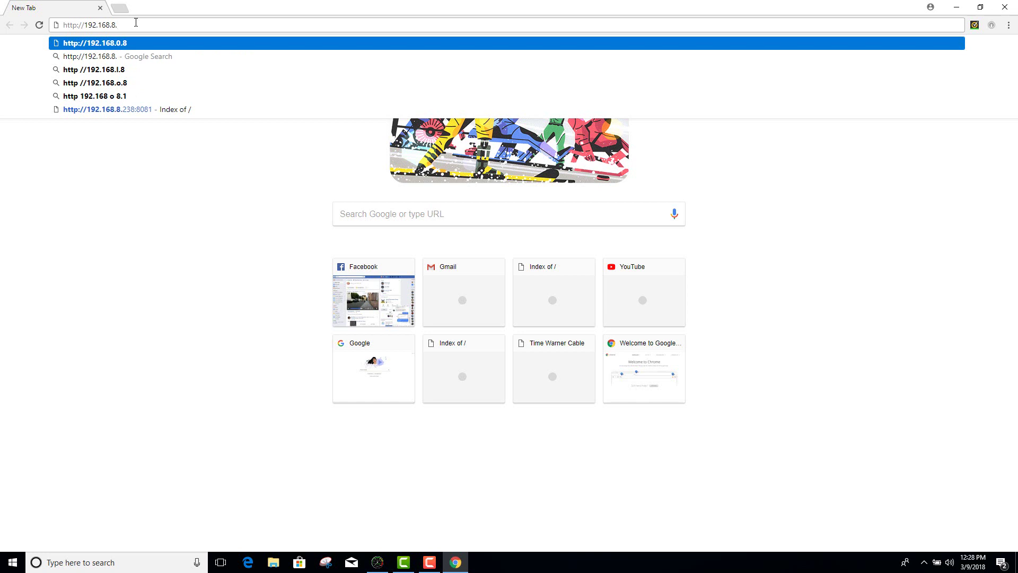
type("232")
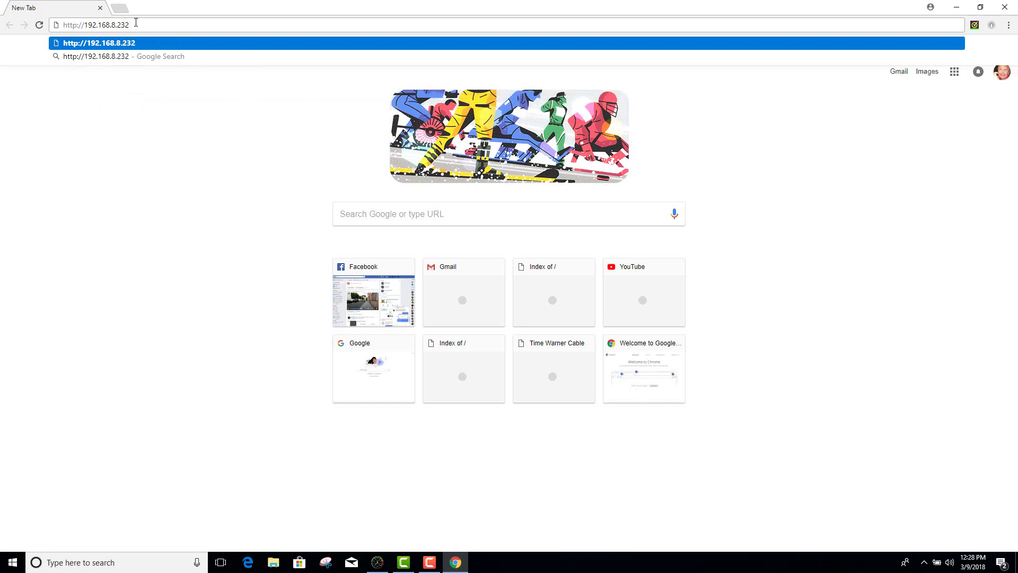
type(":8081")
key("Return")
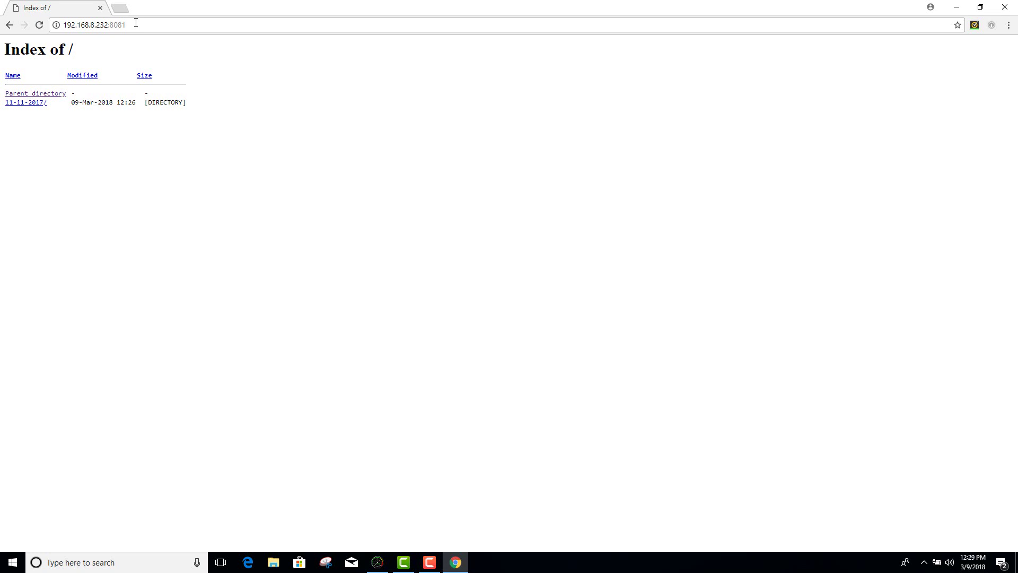
View Run0.jpg in the 11-11-2017 directory's 11_11_2017 @ 09_24_56 subfolder, then close the browser and minimize Quantum.
left_click(27, 104)
left_click(28, 105)
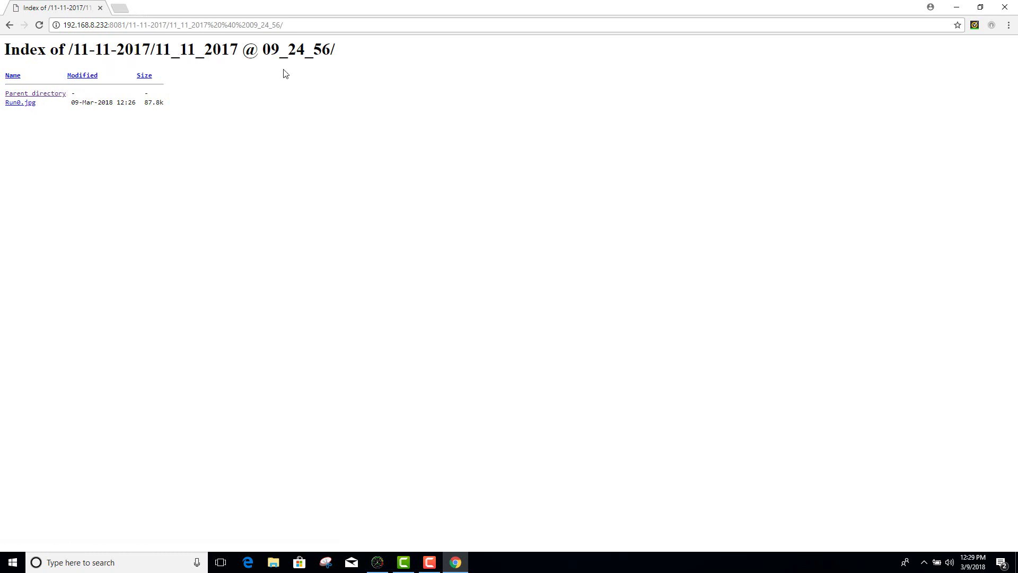
left_click(21, 106)
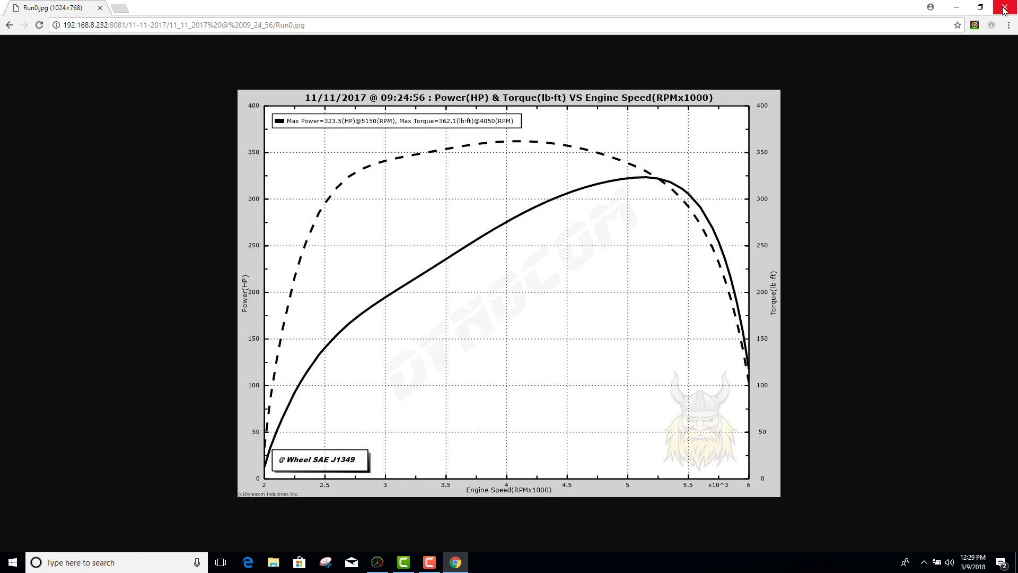
left_click(1004, 10)
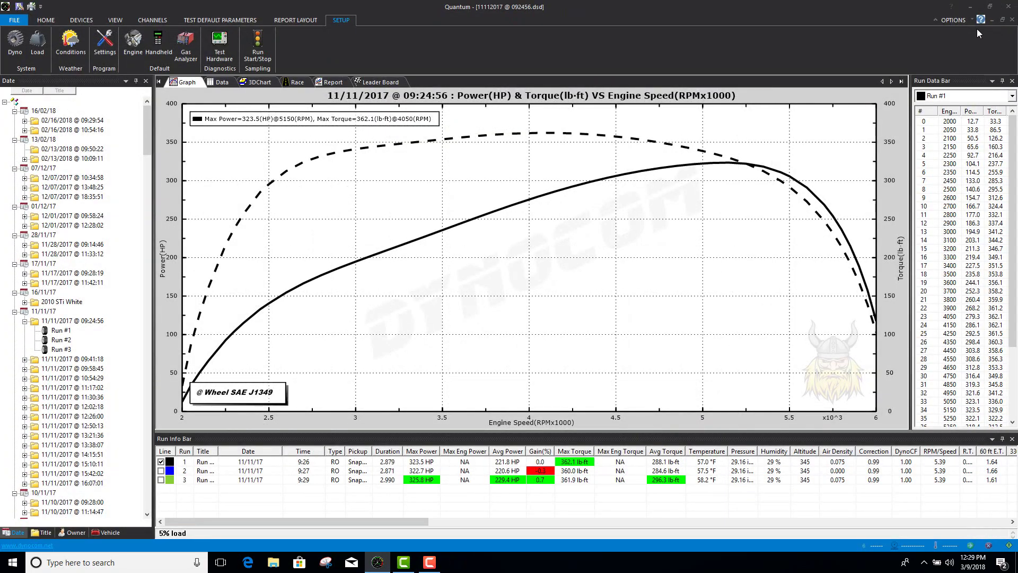
left_click(971, 6)
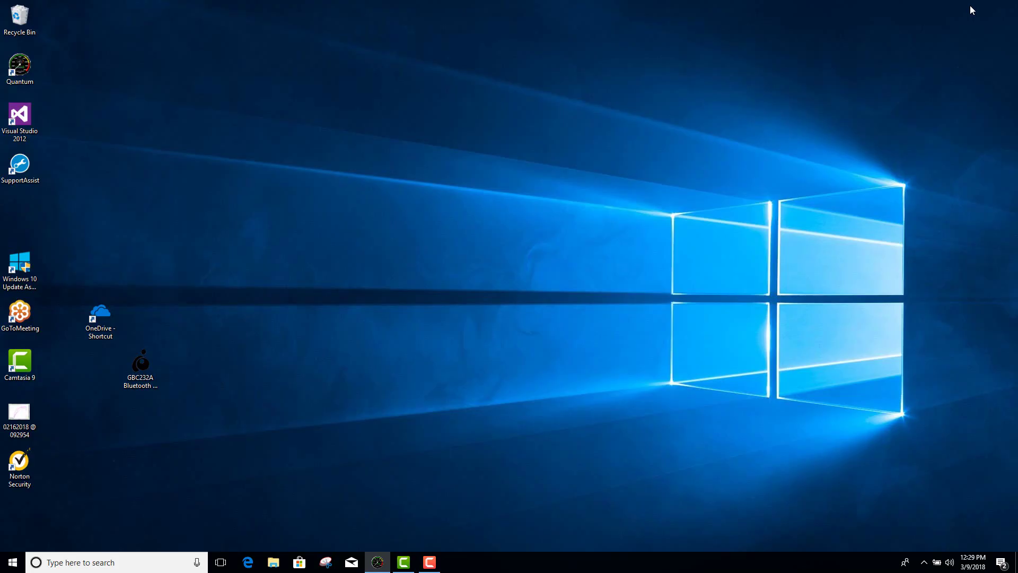